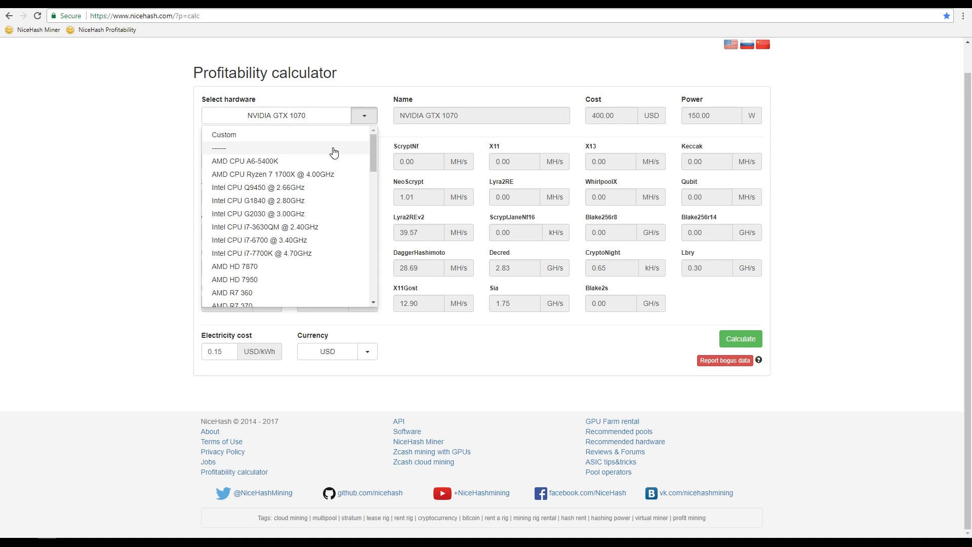
Step: Calculate the mining profitability of the NVIDIA GTX 1070 in the profitability calculator
left_click(366, 119)
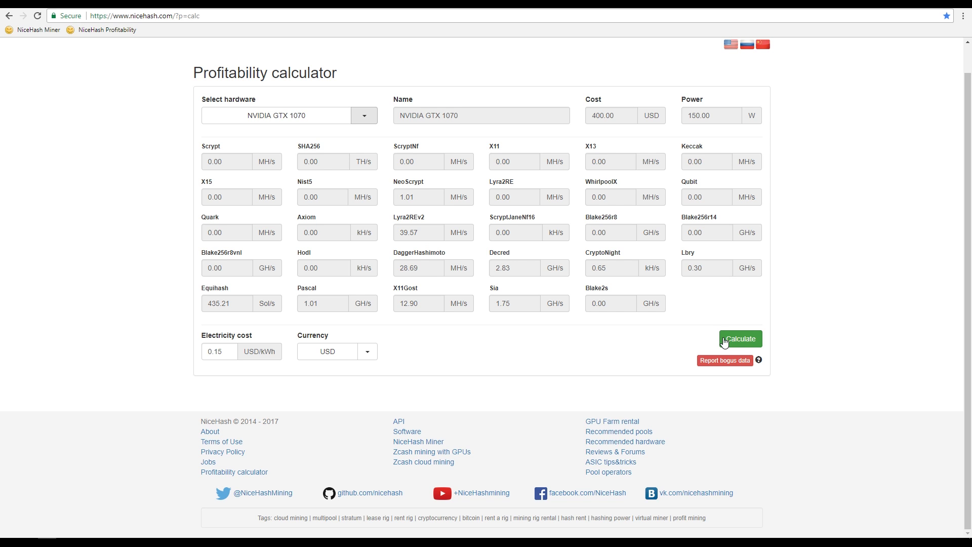
left_click(740, 339)
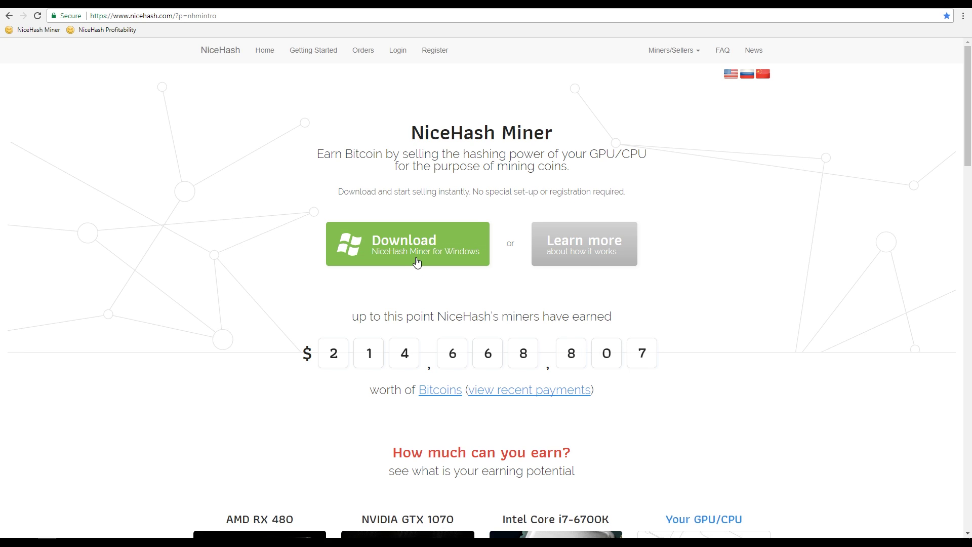
Step: Download NiceHash Miner for Windows and open the downloaded NiceHashMiner_v1.7.5.13.zip archive
left_click(417, 262)
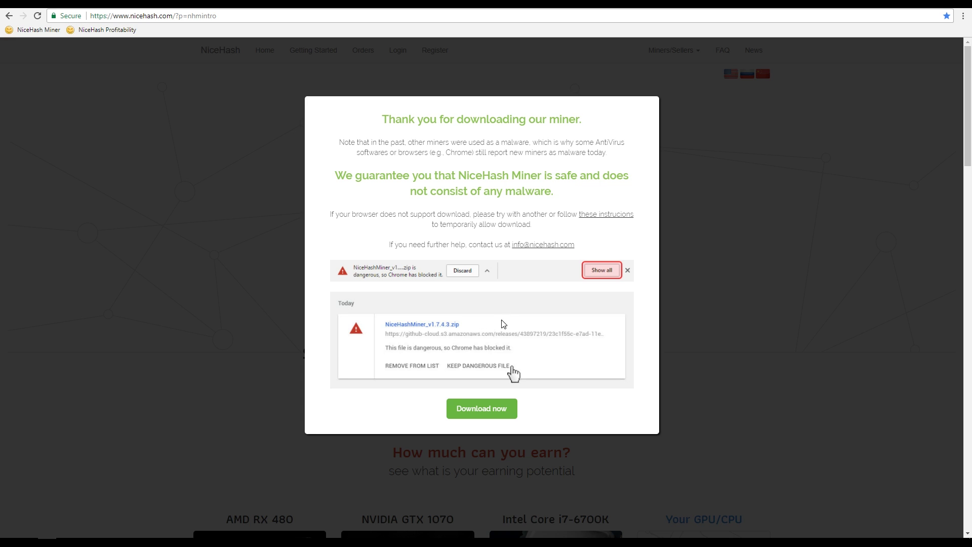
left_click(486, 411)
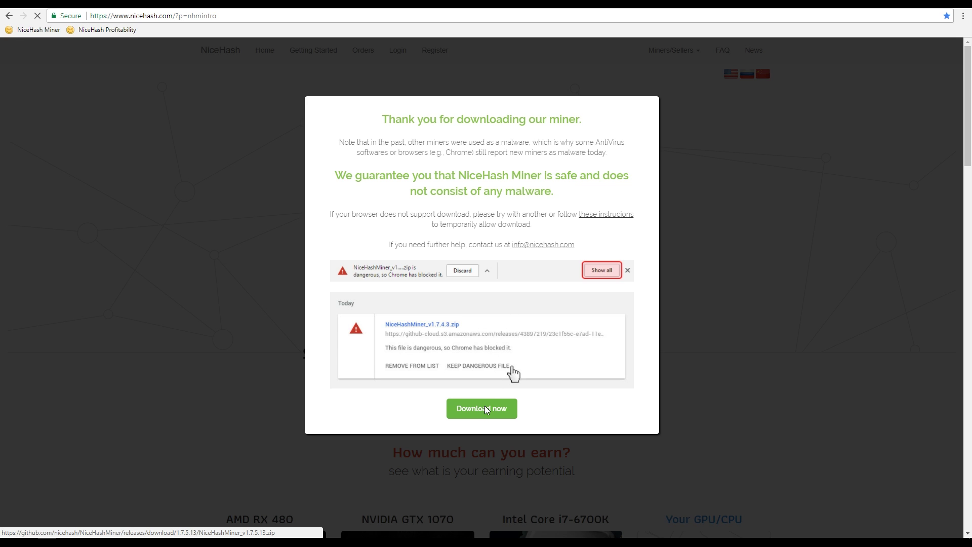
left_click(56, 526)
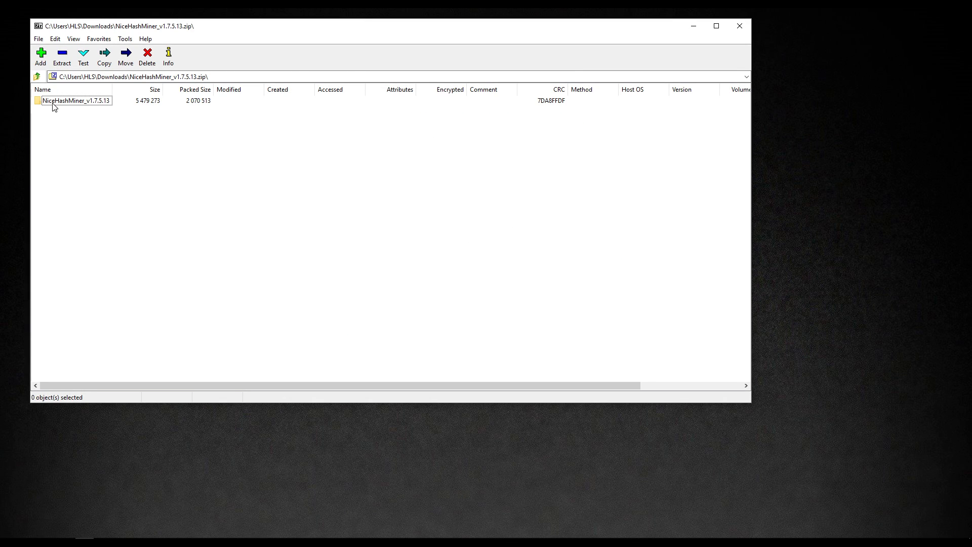
Step: Extract the NiceHashMiner_v1.7.5.13 folder to the desktop and launch the NiceHashMiner application from it
left_click_drag(54, 103, 352, 445)
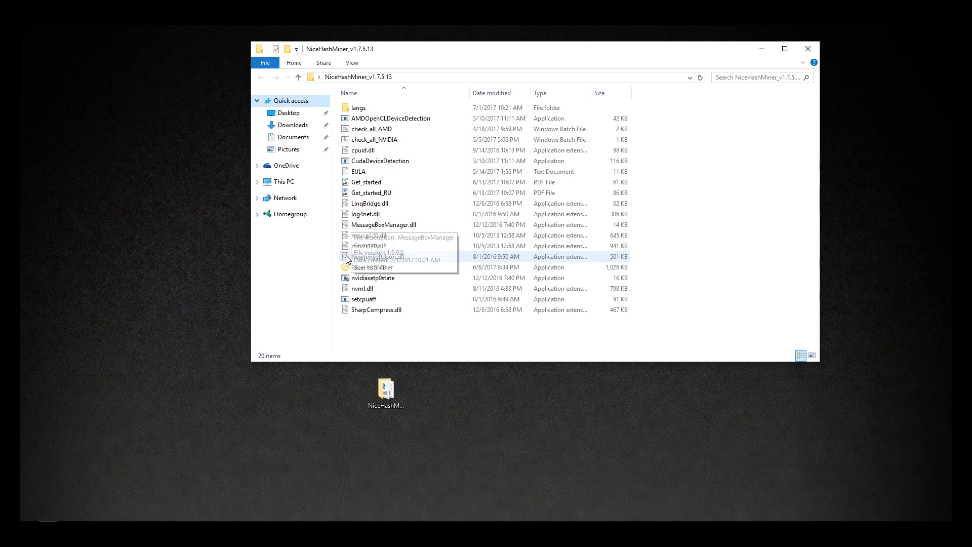
left_click(361, 271)
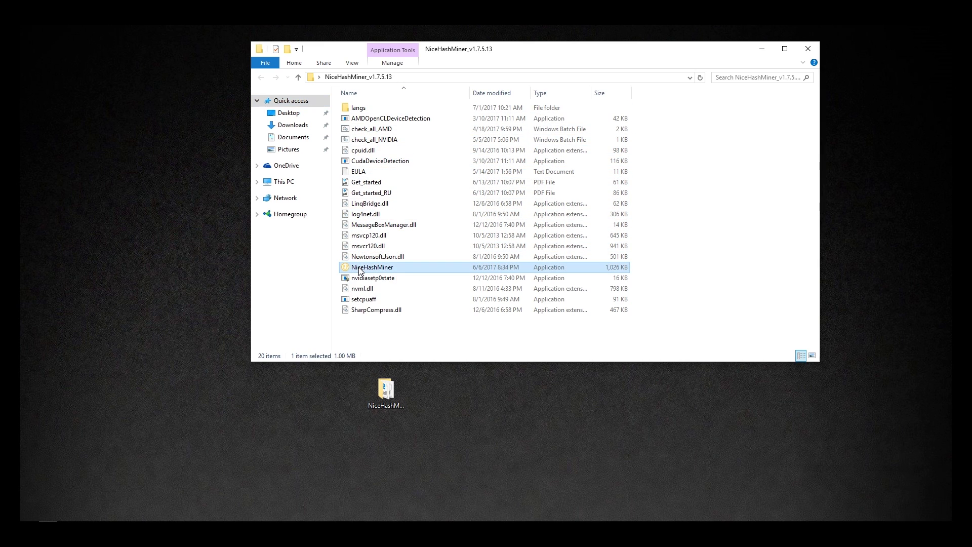
double_click(361, 271)
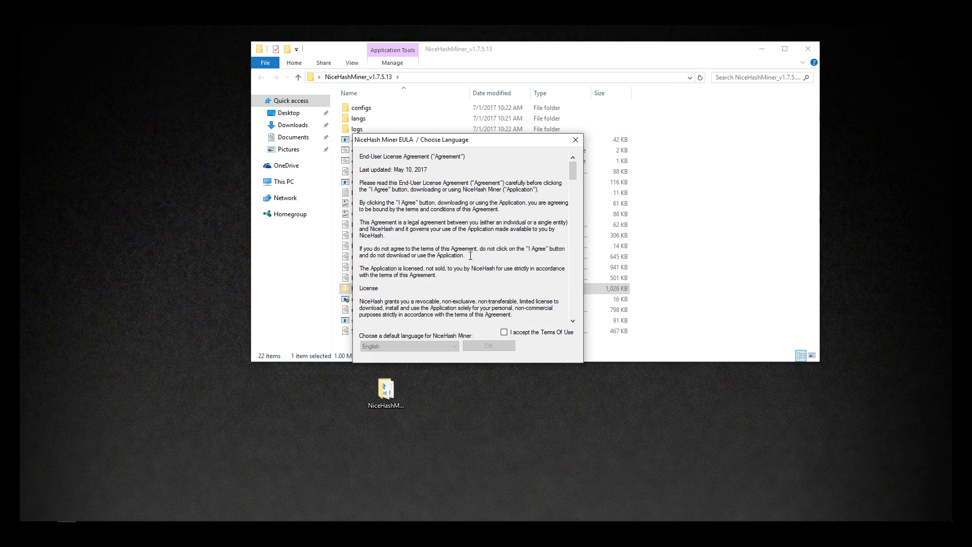
Step: Accept the Terms of Use with English as the default language and agree to the third-party mining software disclaimer
left_click_drag(572, 169, 580, 314)
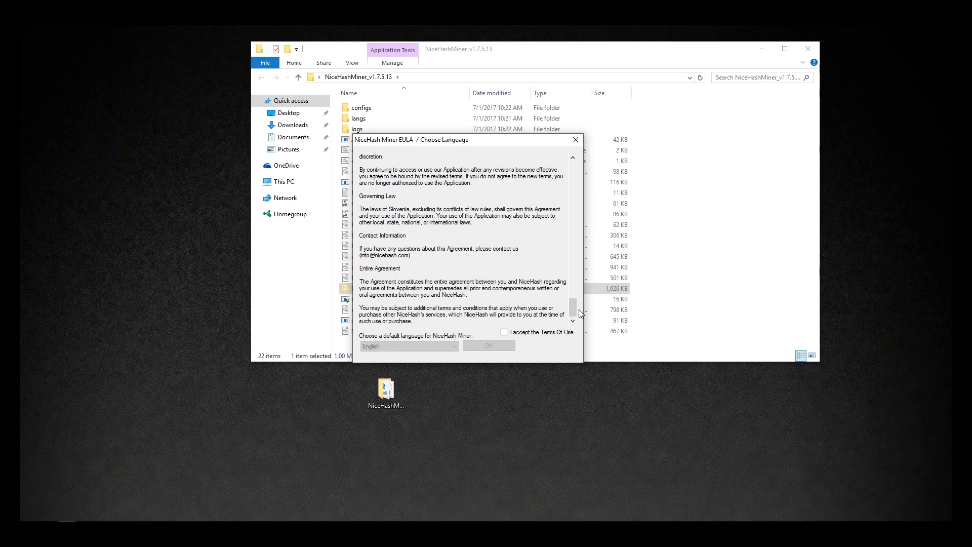
left_click(532, 333)
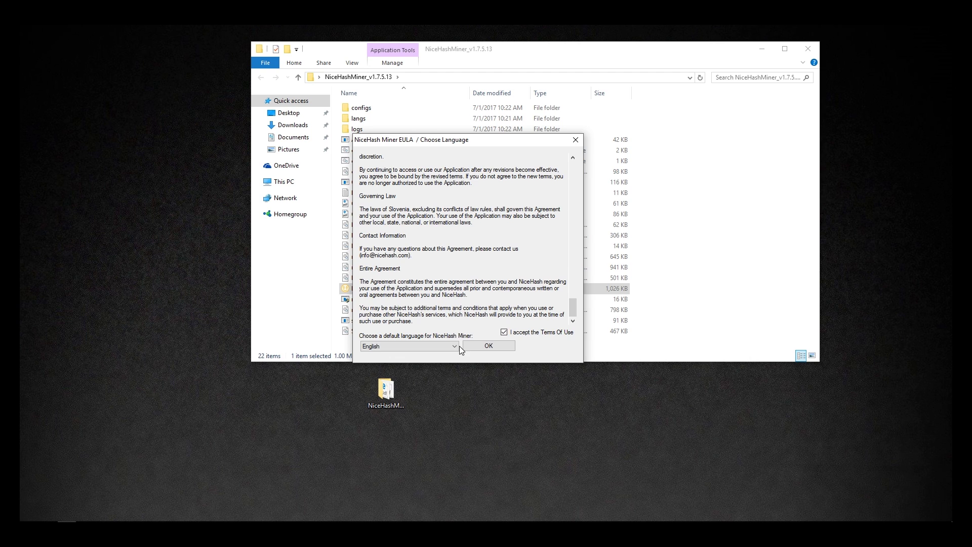
left_click(489, 347)
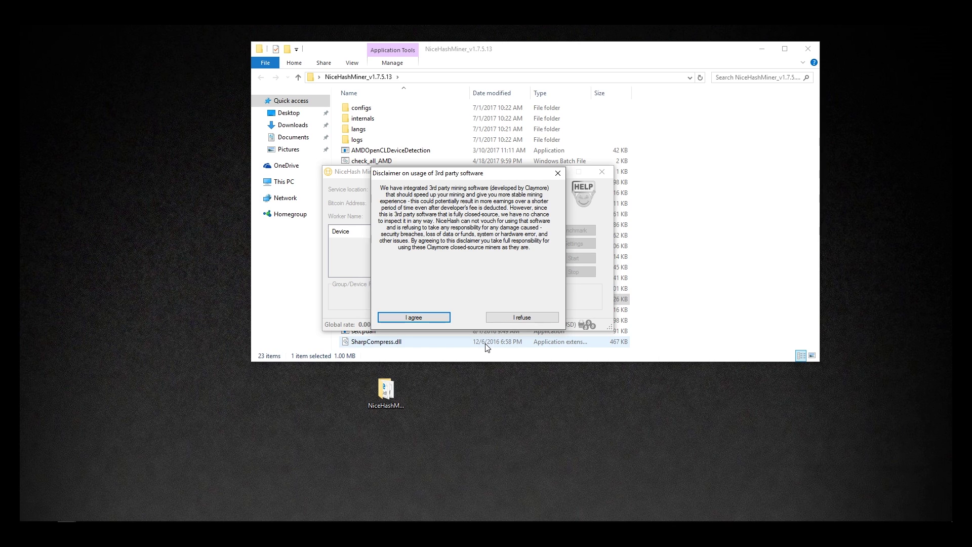
left_click(438, 316)
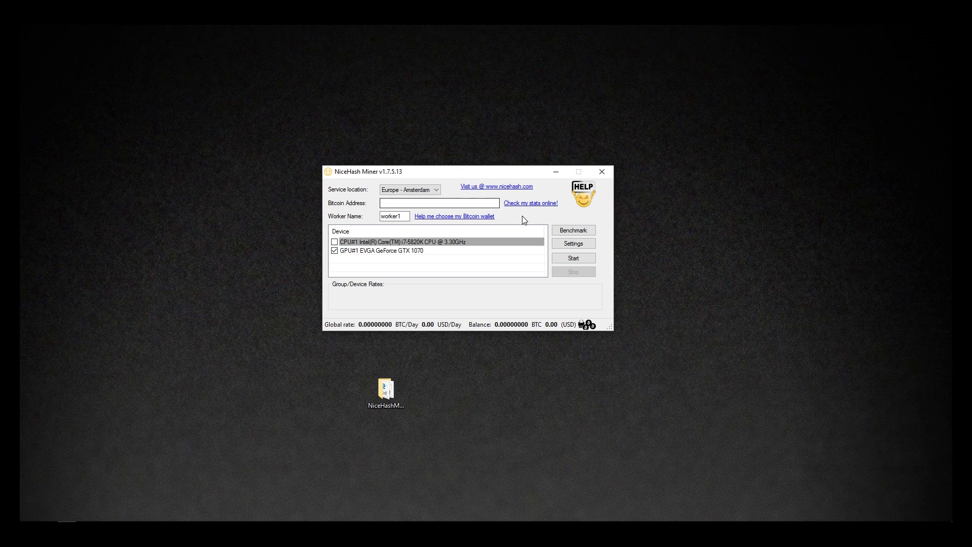
Step: Review the GPU's algorithms and run a Standard benchmark on the EVGA GeForce GTX 1070 only, leaving the CPU disabled
left_click(556, 230)
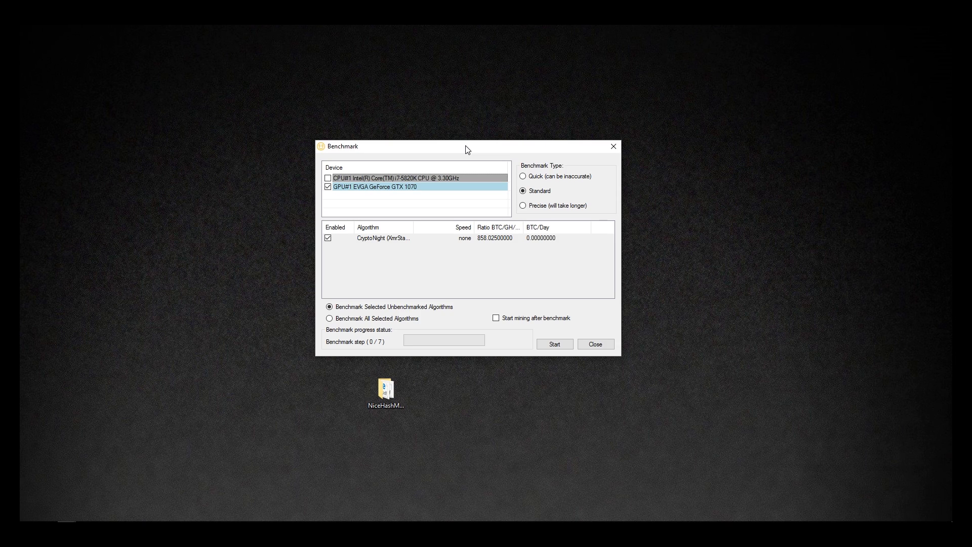
left_click(329, 178)
left_click(348, 190)
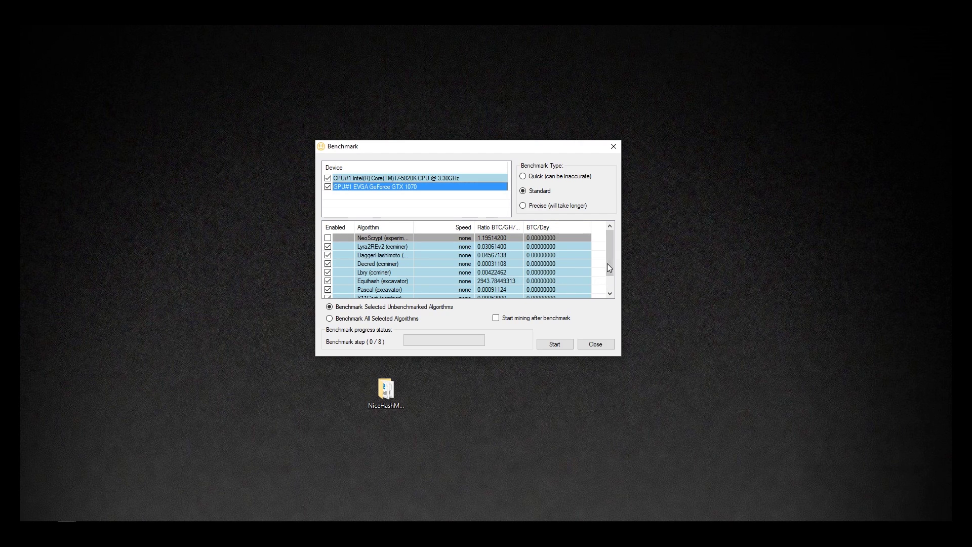
left_click_drag(610, 262, 616, 280)
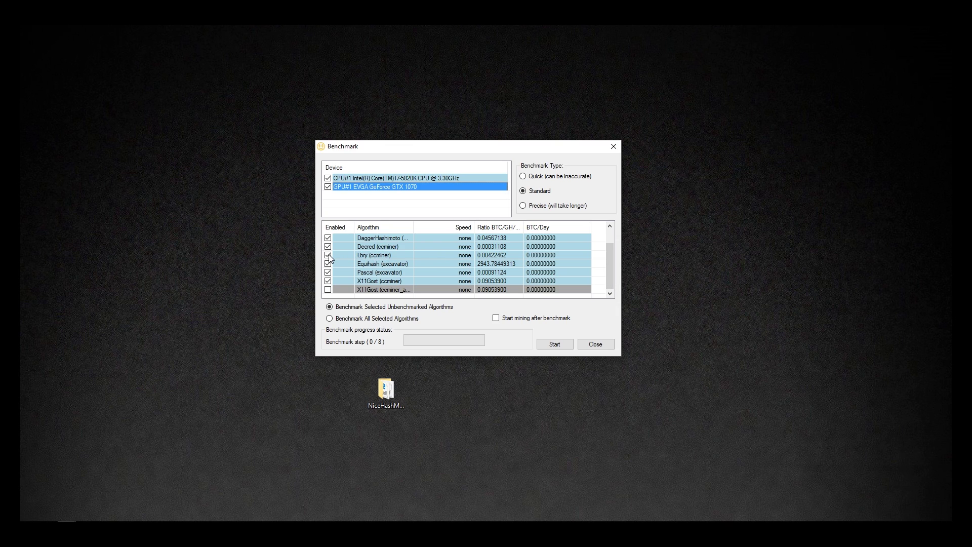
left_click(328, 178)
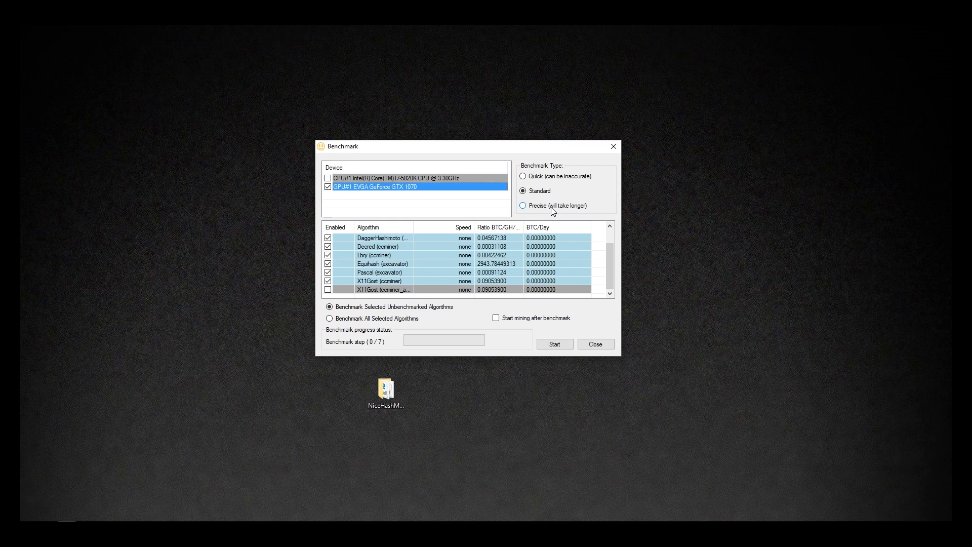
left_click(554, 344)
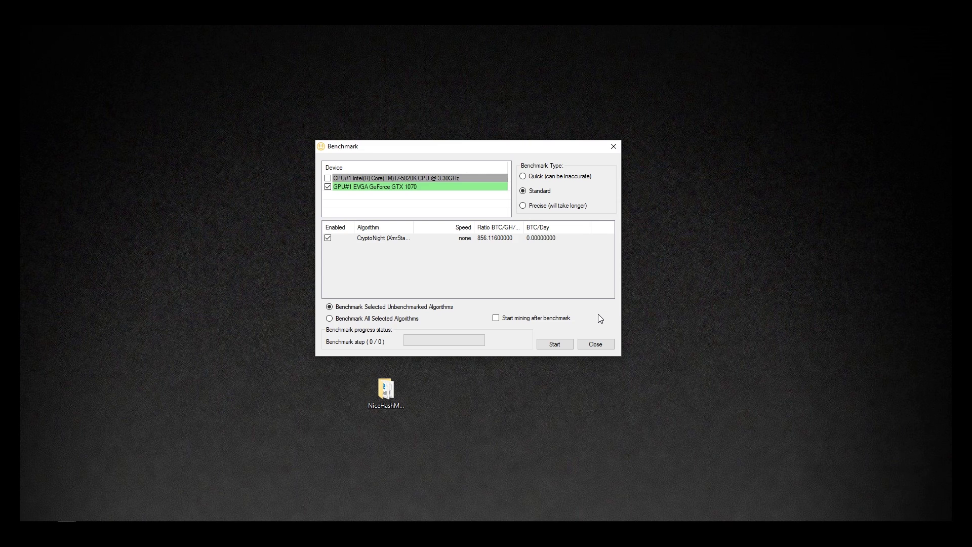
left_click(605, 342)
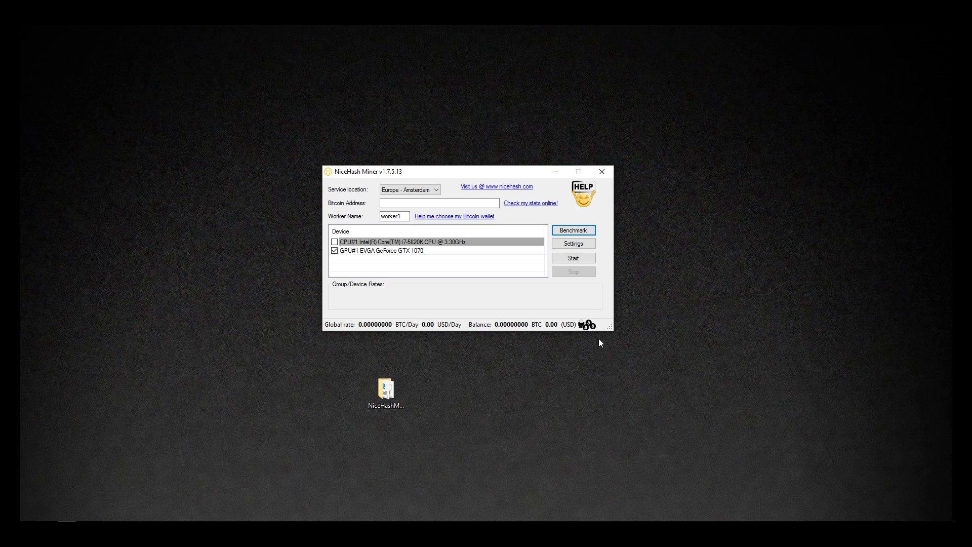
Step: Set the service location to USA - San Jose and paste the wallet address as the Bitcoin address
left_click(415, 190)
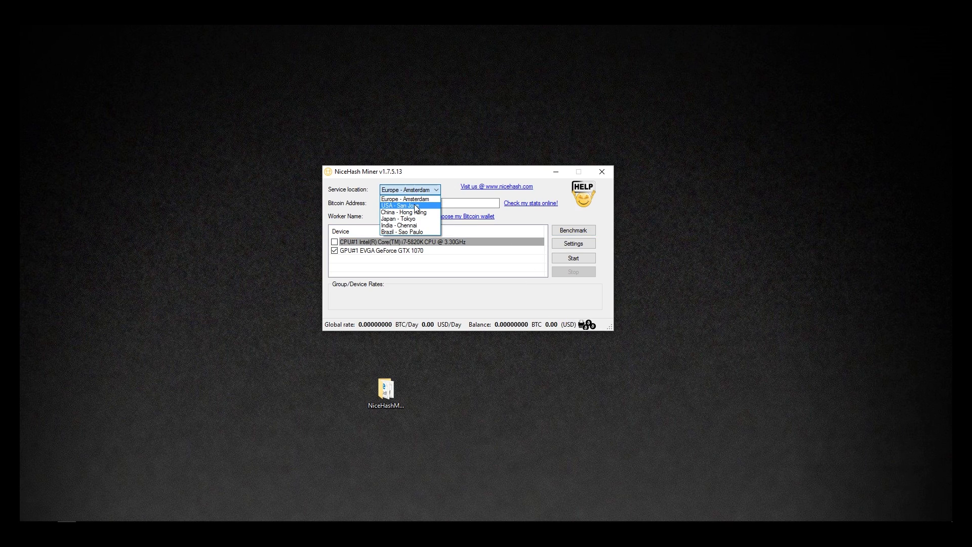
left_click(416, 206)
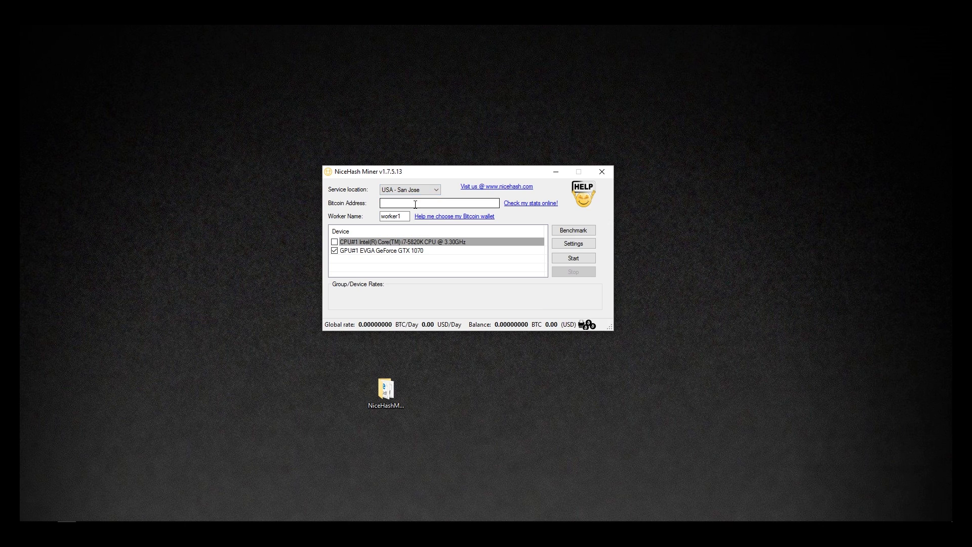
right_click(415, 203)
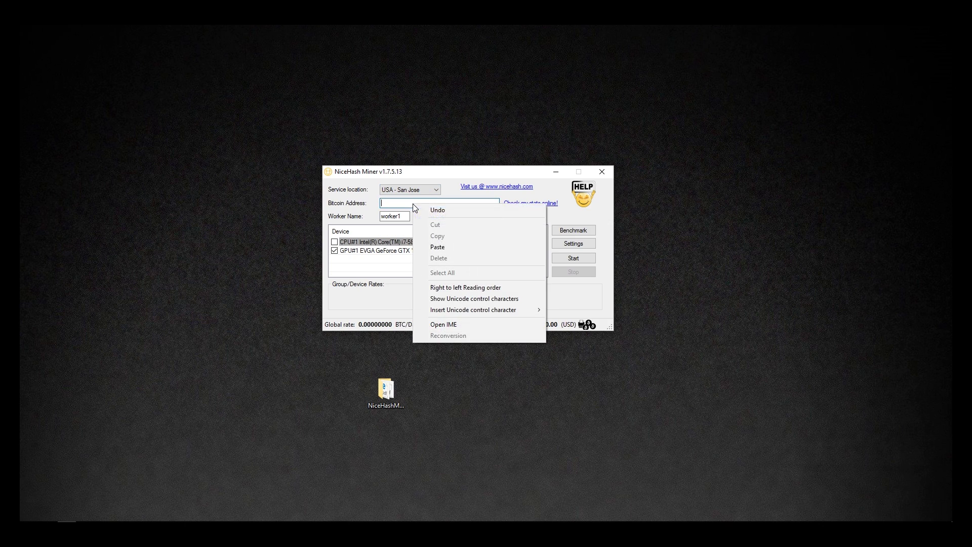
left_click(439, 247)
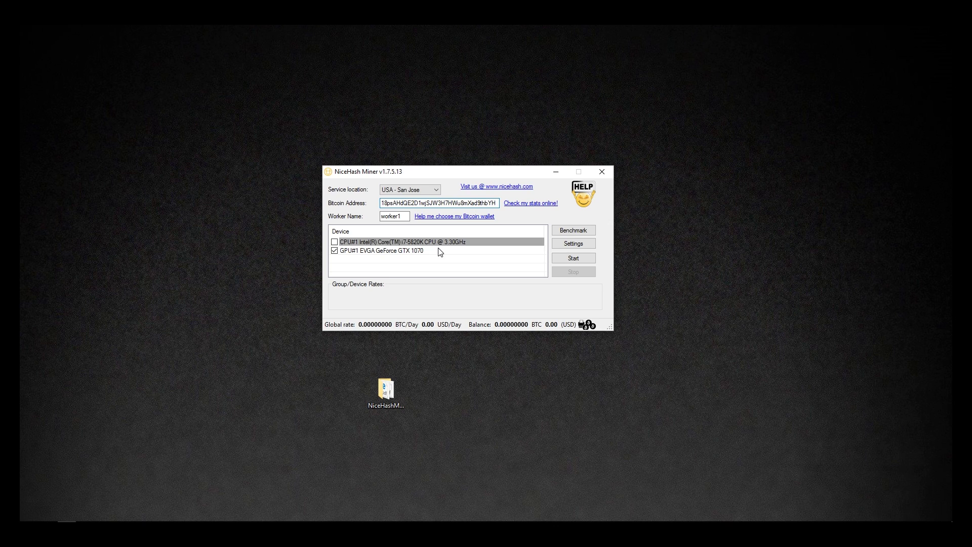
Step: Check the worker name and the miner settings, and start mining with the EVGA GeForce GTX 1070
left_click(401, 217)
left_click(565, 244)
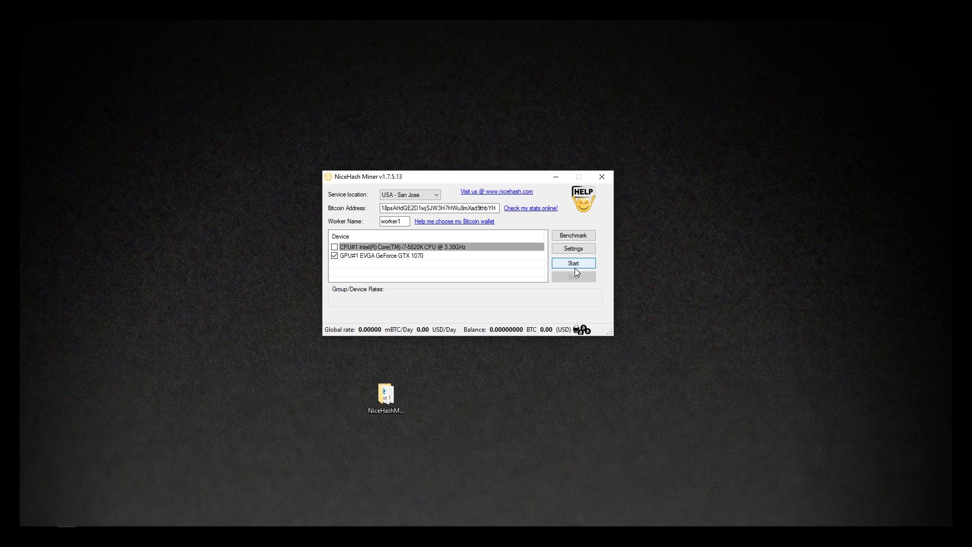
left_click(575, 267)
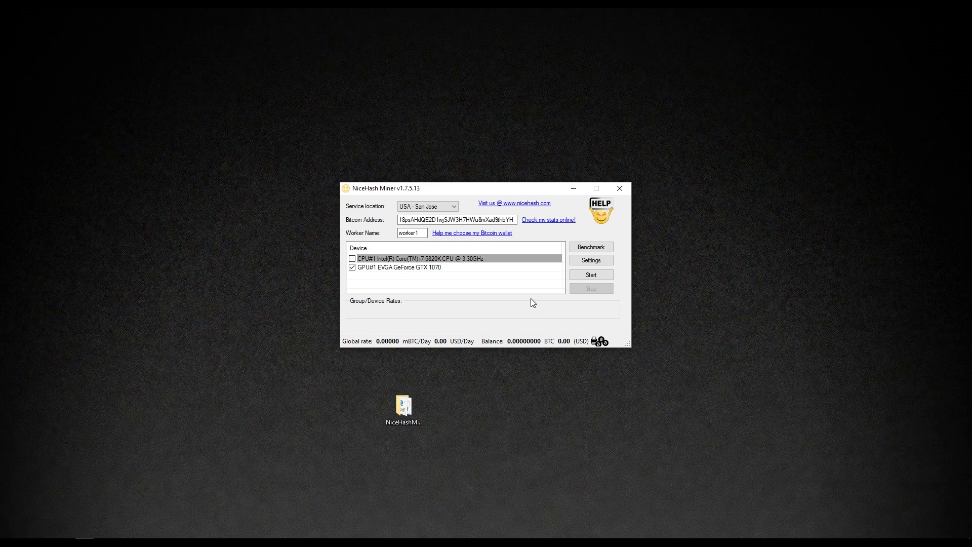
Step: Open the miner's online statistics and examine its mining stats, projected payout, interactive history and payments history
left_click(555, 222)
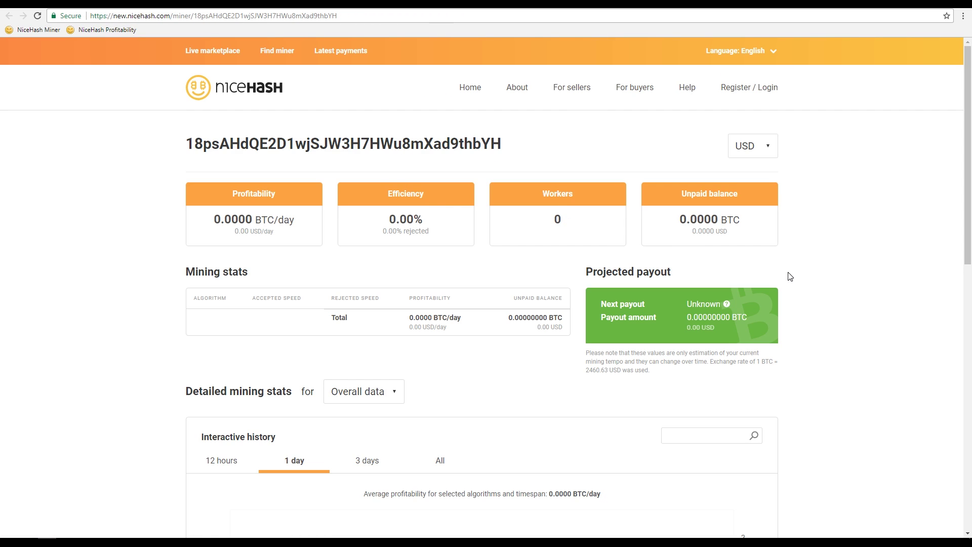
scroll(796, 278, "down", 7)
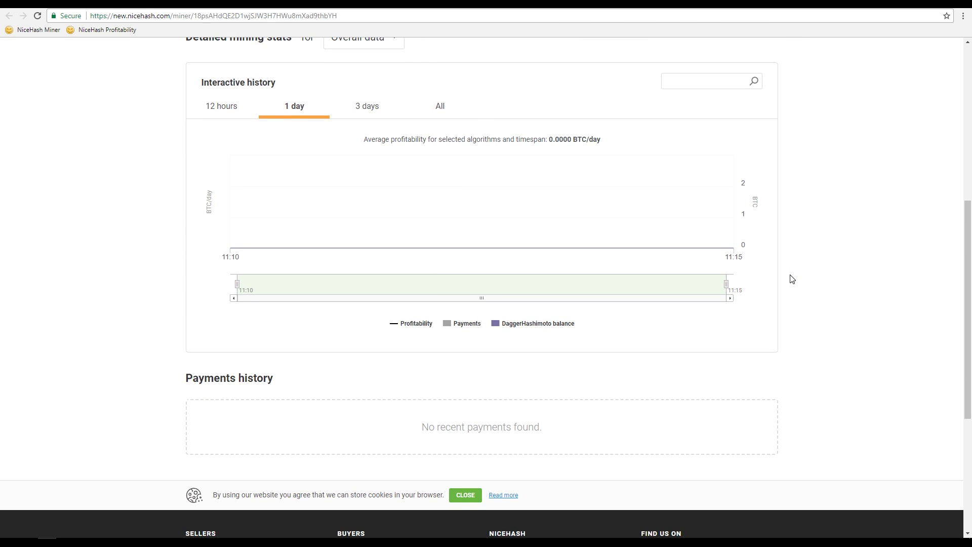
scroll(793, 280, "down", 1)
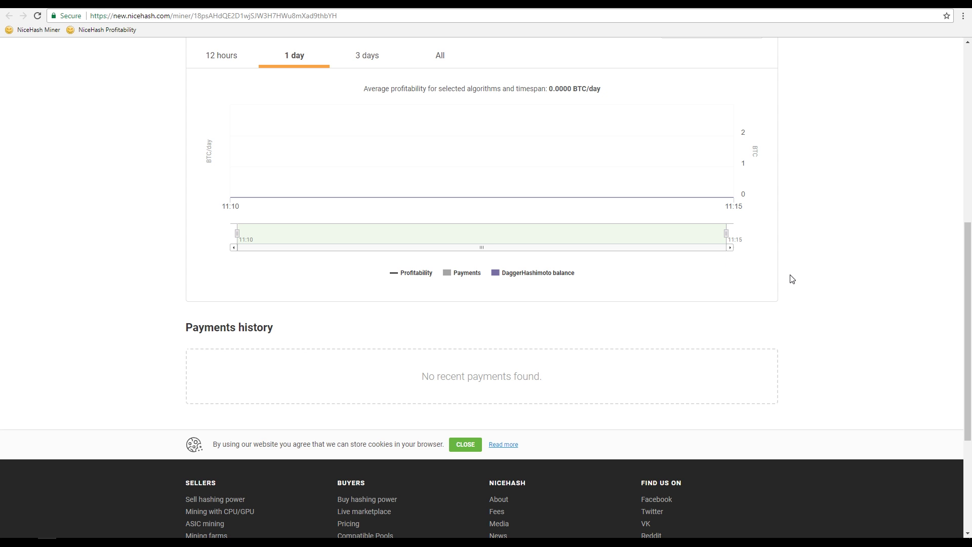
scroll(793, 279, "up", 8)
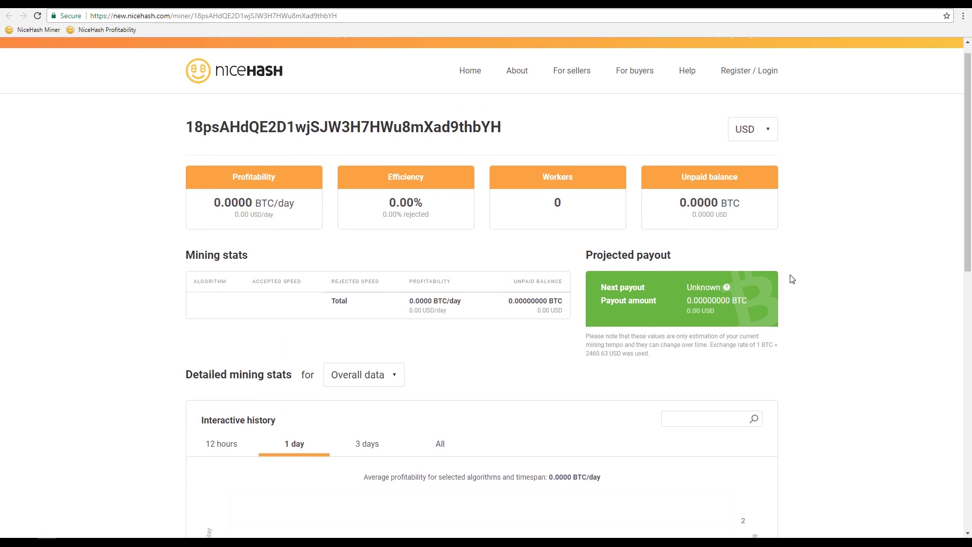